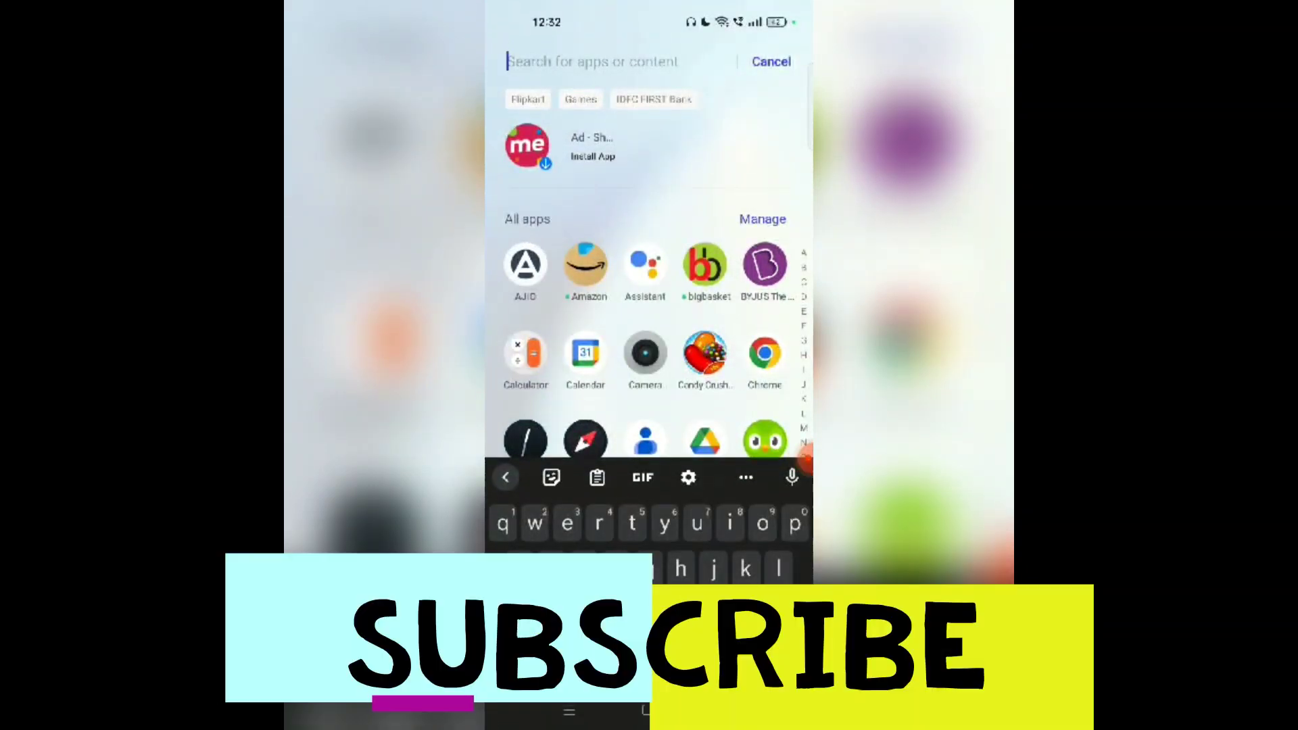
- Search the launcher for 'cont', open Contacts, and show the full contacts list
{"action": "key", "text": "Escape"}
{"action": "scroll", "coordinate": [649, 386], "scroll_direction": "down", "scroll_amount": 2}
{"action": "scroll", "coordinate": [649, 386], "scroll_direction": "down", "scroll_amount": 1}
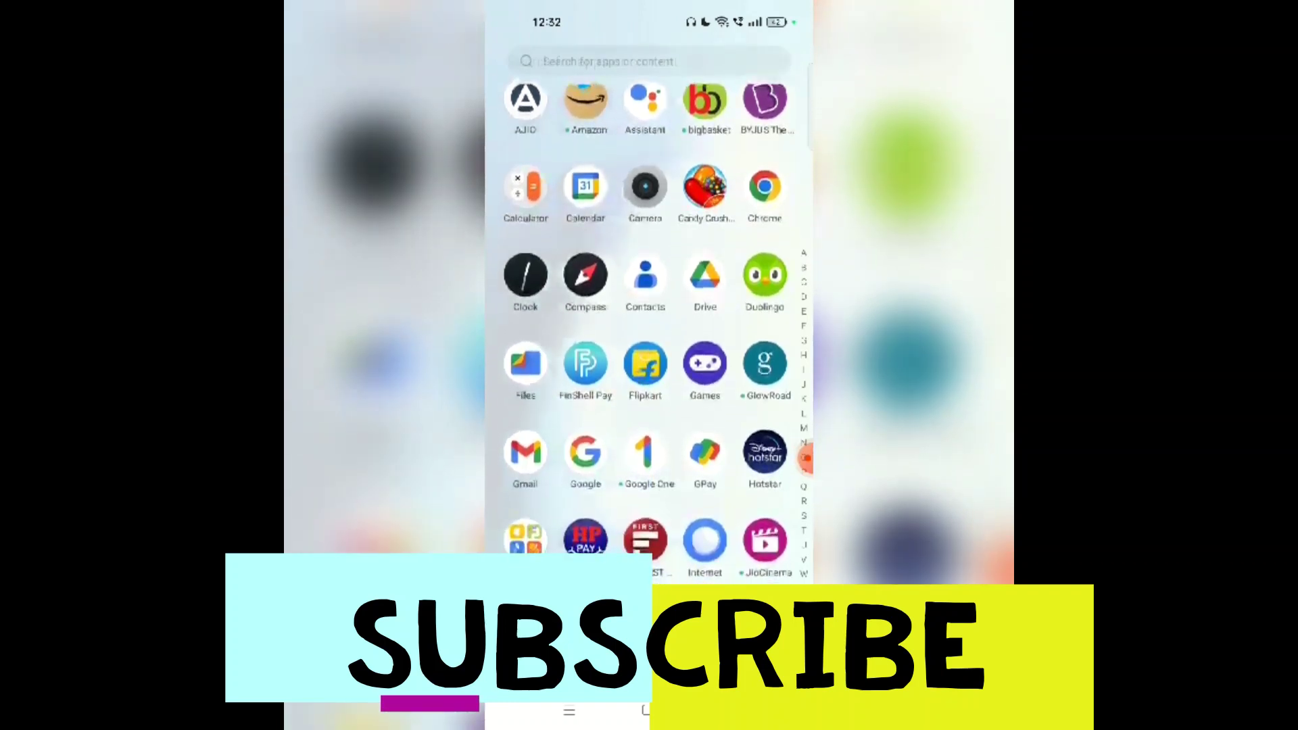
{"action": "scroll", "coordinate": [649, 385], "scroll_direction": "down", "scroll_amount": 1}
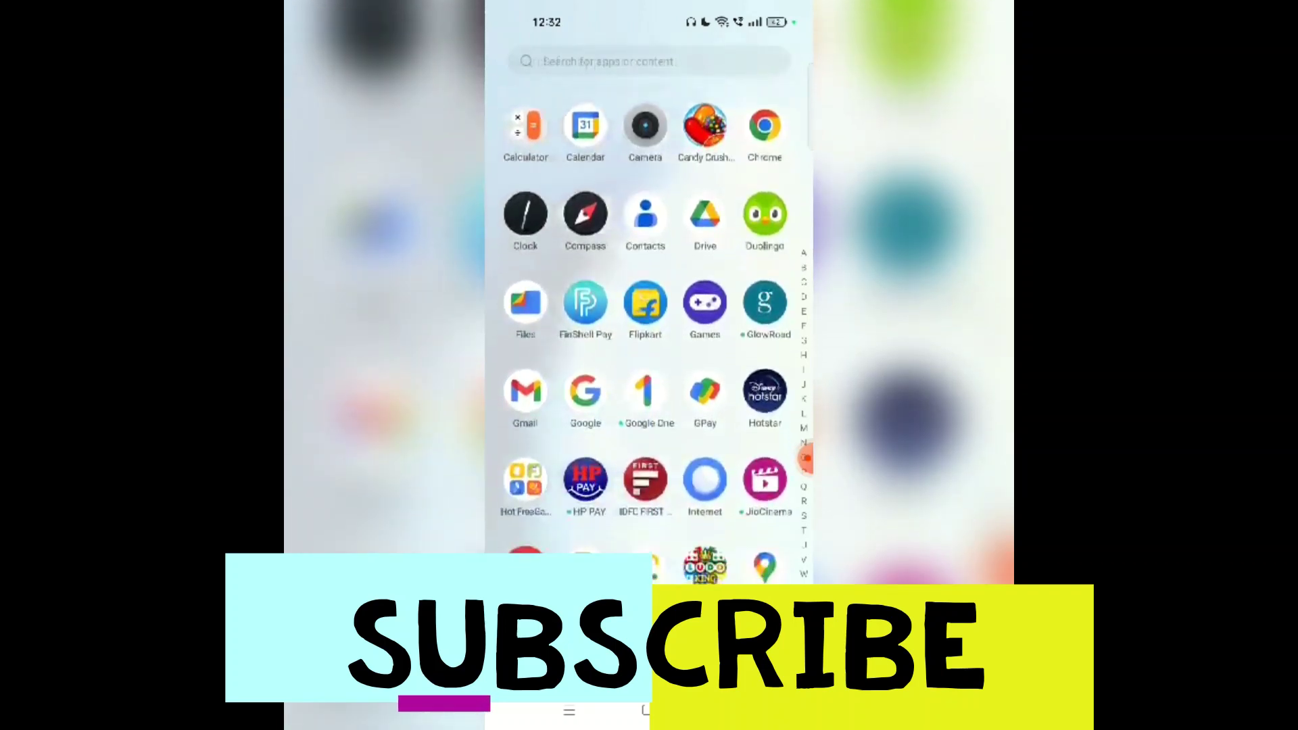
{"action": "scroll", "coordinate": [649, 304], "scroll_direction": "up", "scroll_amount": 1}
{"action": "scroll", "coordinate": [649, 304], "scroll_direction": "up", "scroll_amount": 2}
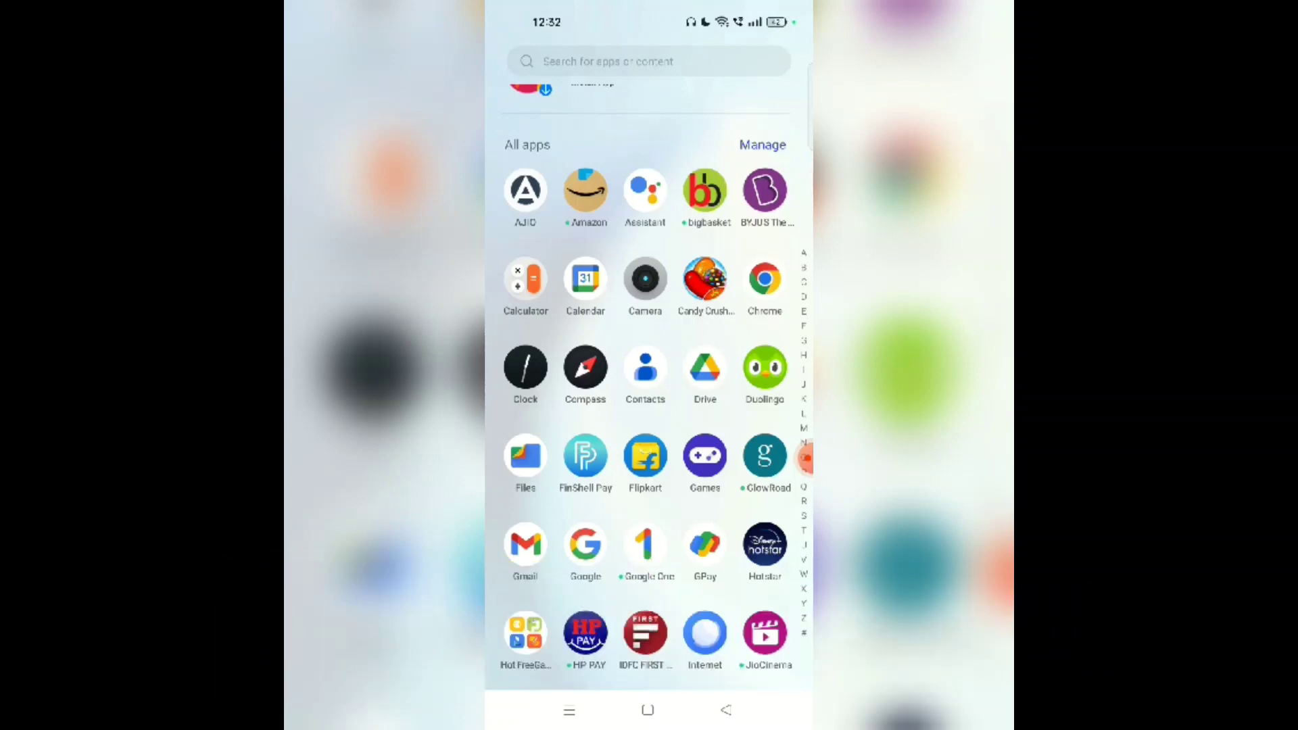
{"action": "left_click", "coordinate": [649, 61]}
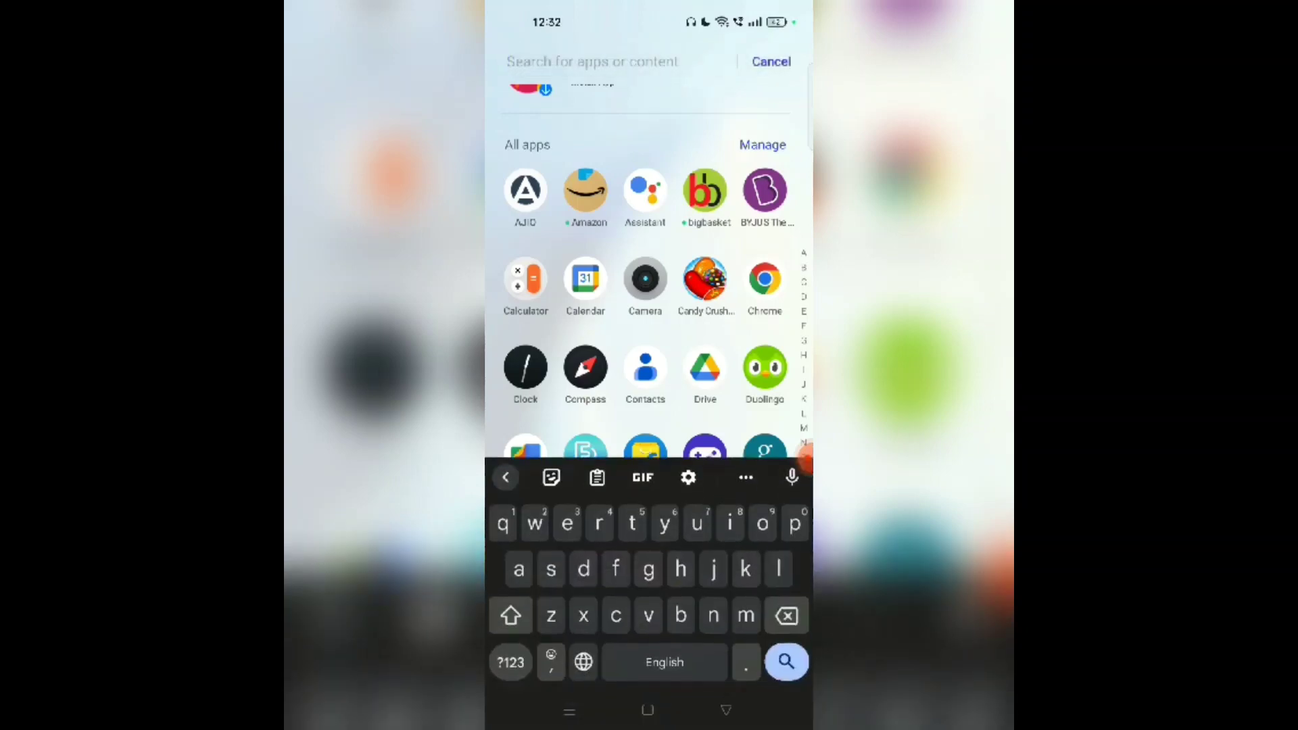
{"action": "type", "text": "cont"}
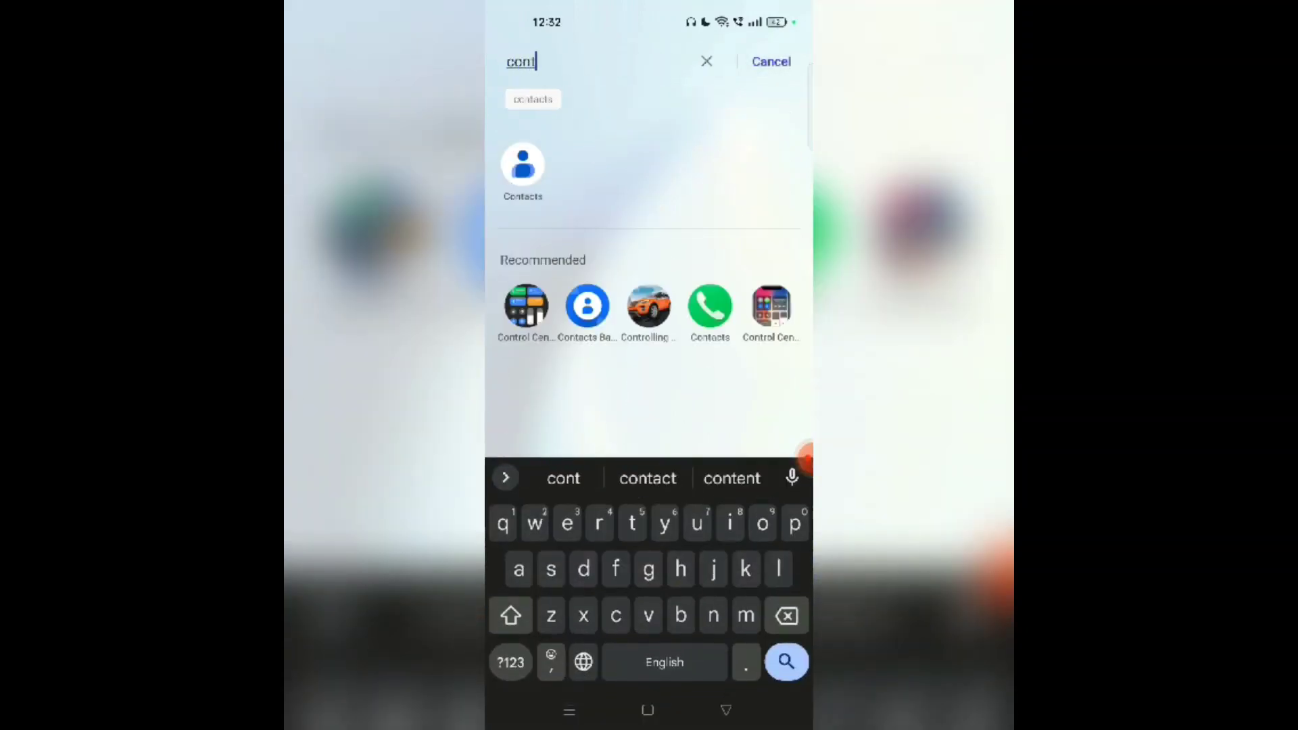
{"action": "left_click", "coordinate": [522, 165]}
{"action": "left_click", "coordinate": [540, 654]}
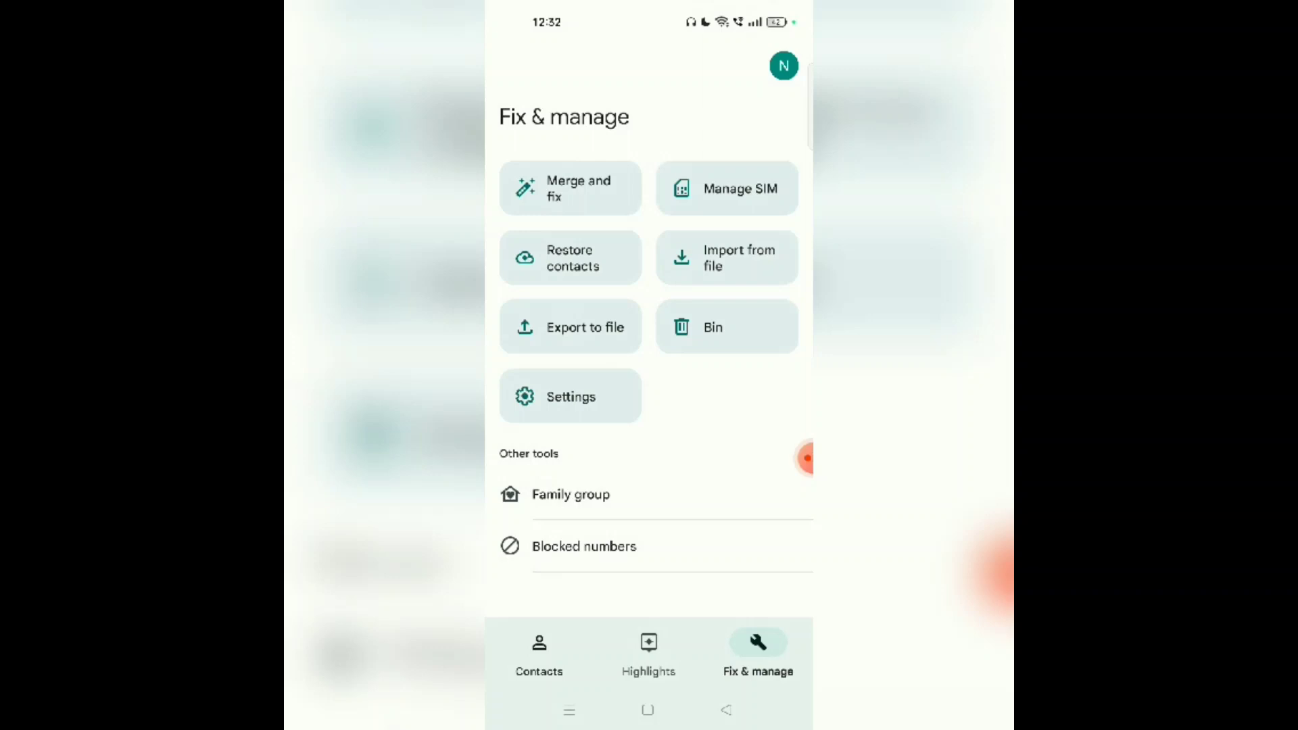
{"action": "scroll", "coordinate": [650, 396], "scroll_direction": "down", "scroll_amount": 5}
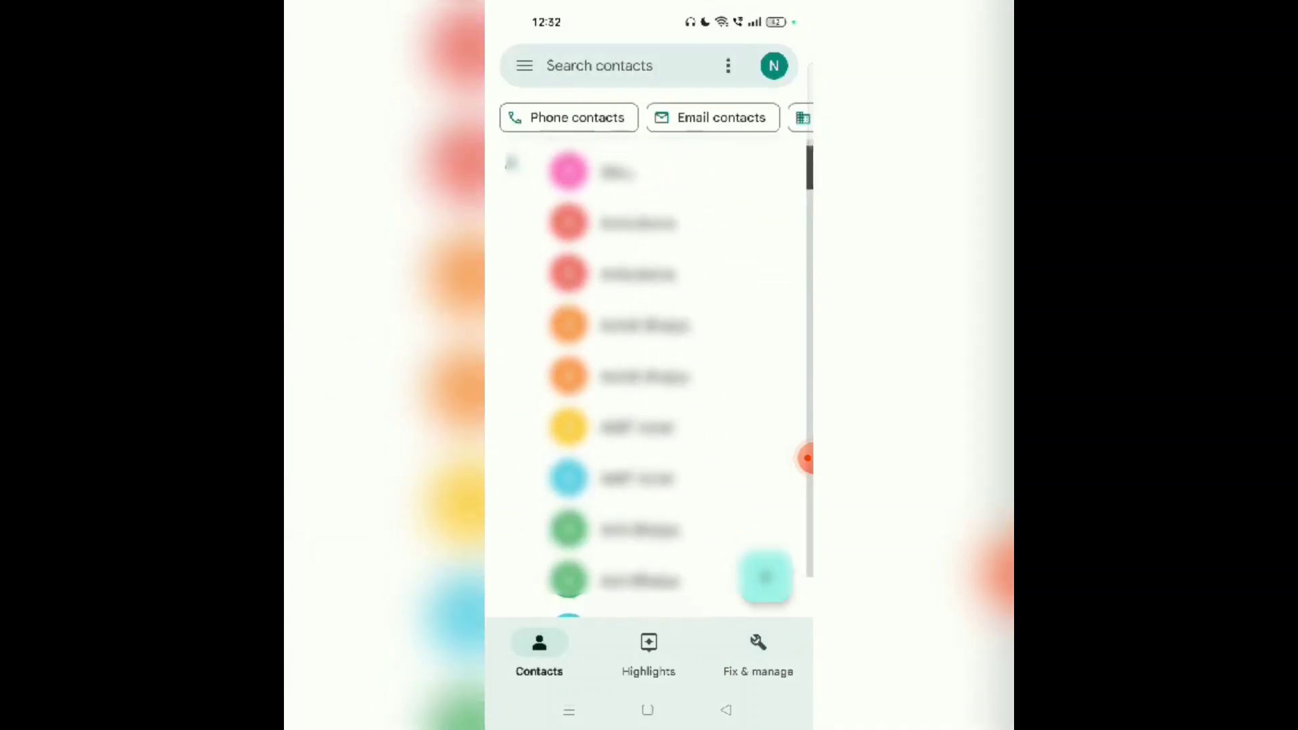
{"action": "scroll", "coordinate": [649, 395], "scroll_direction": "up", "scroll_amount": 10}
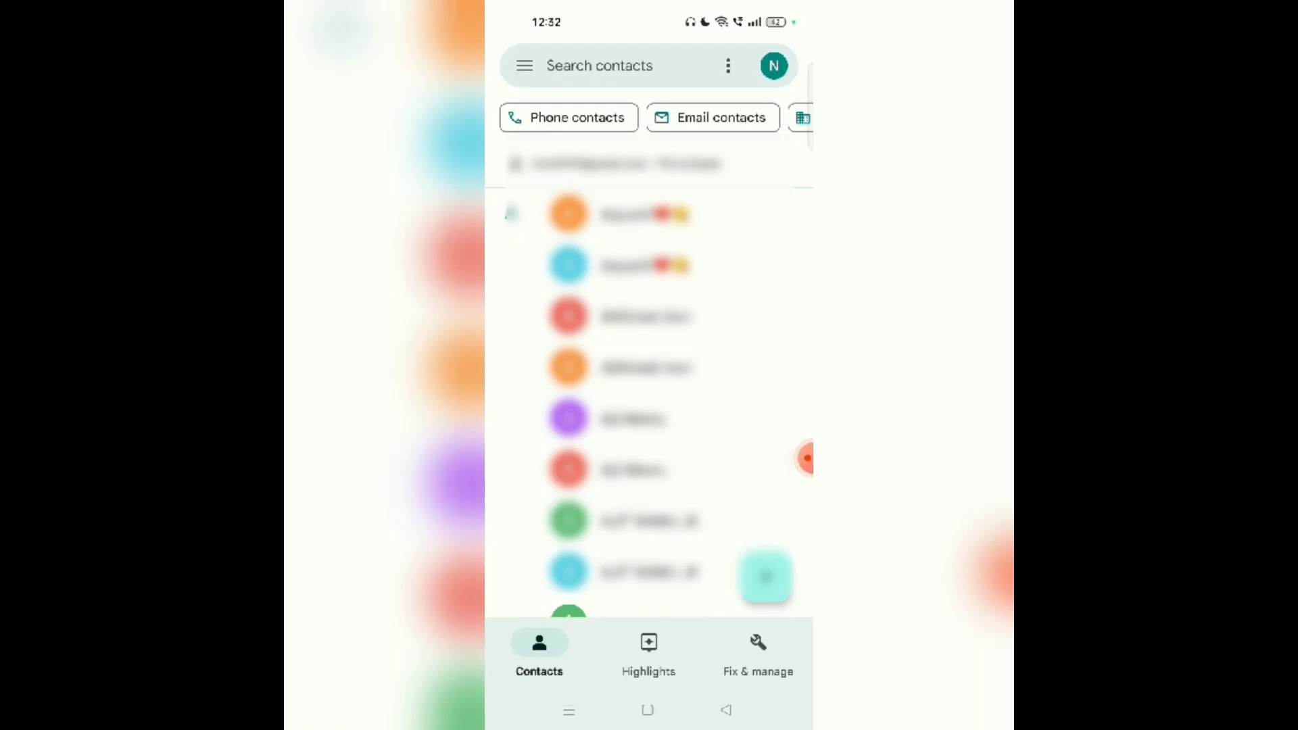
- Go to Fix & manage and choose Export to file
{"action": "left_click", "coordinate": [757, 654]}
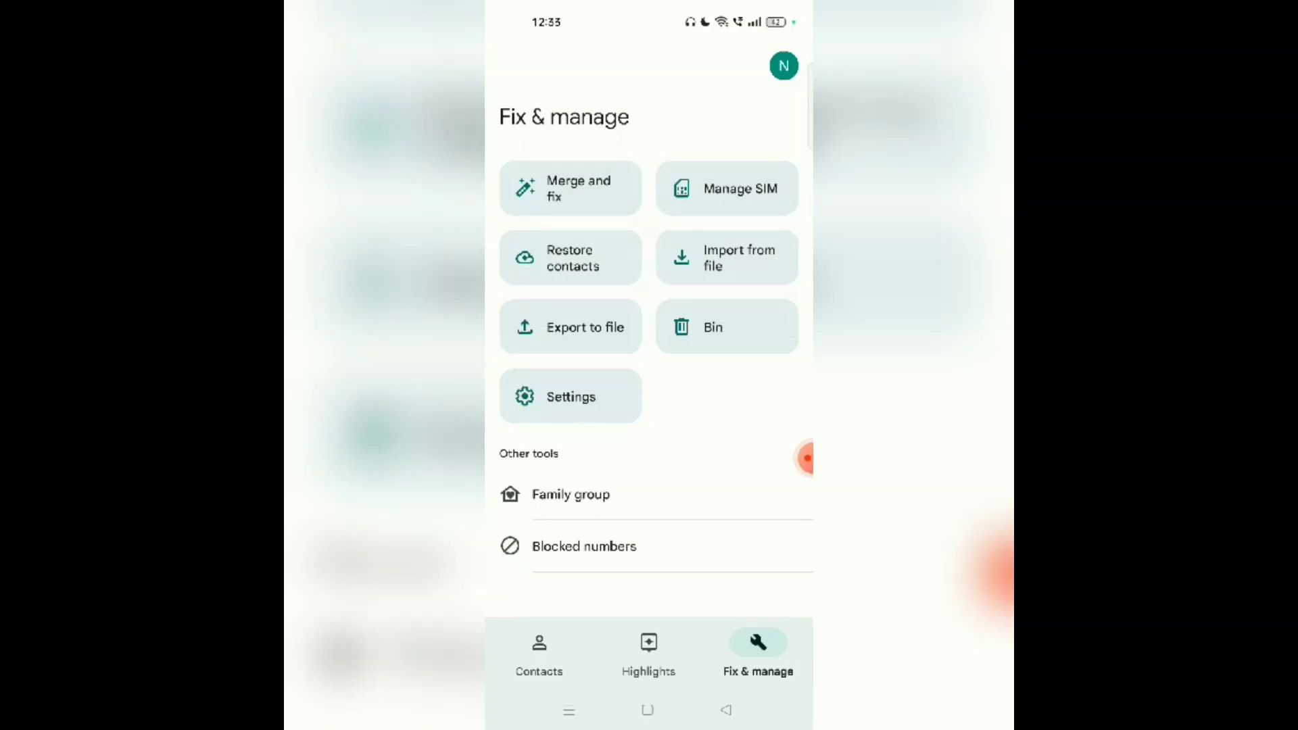
{"action": "left_click", "coordinate": [570, 327]}
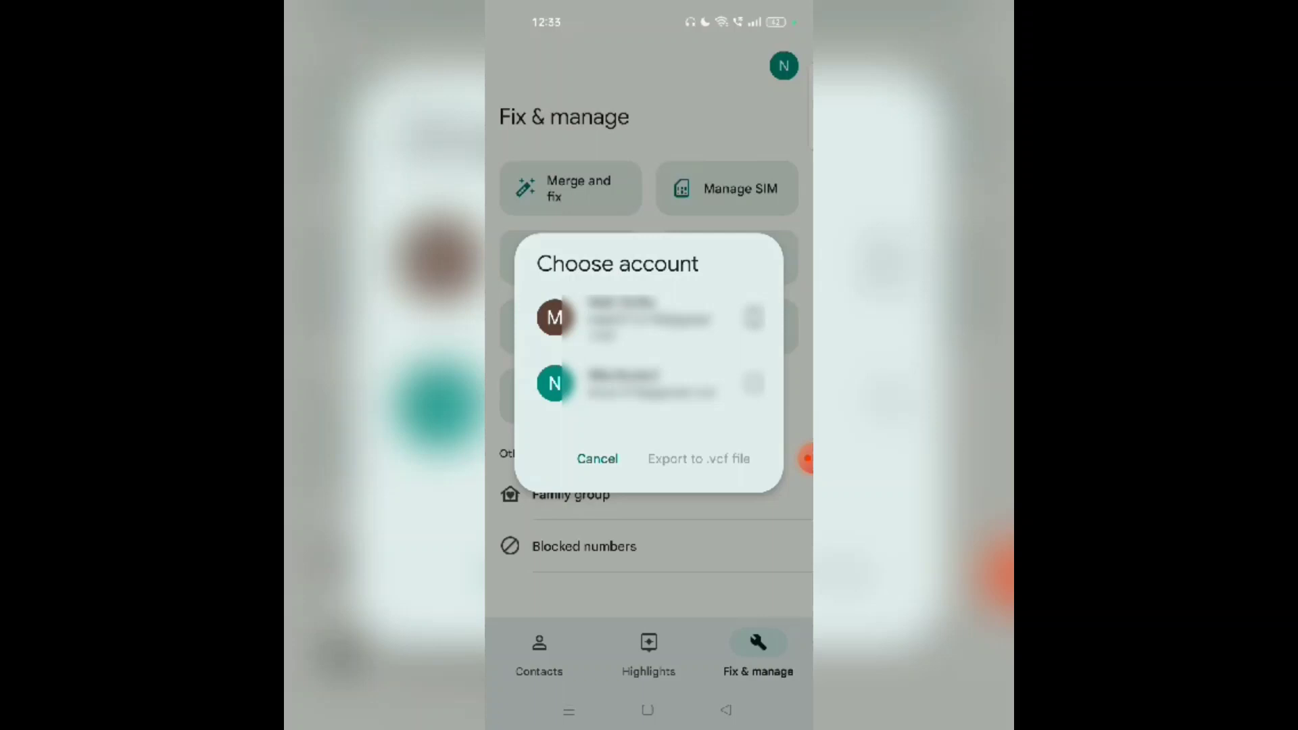
- Export the second account's contacts as contacts.vcf into the Download folder
{"action": "left_click", "coordinate": [753, 382]}
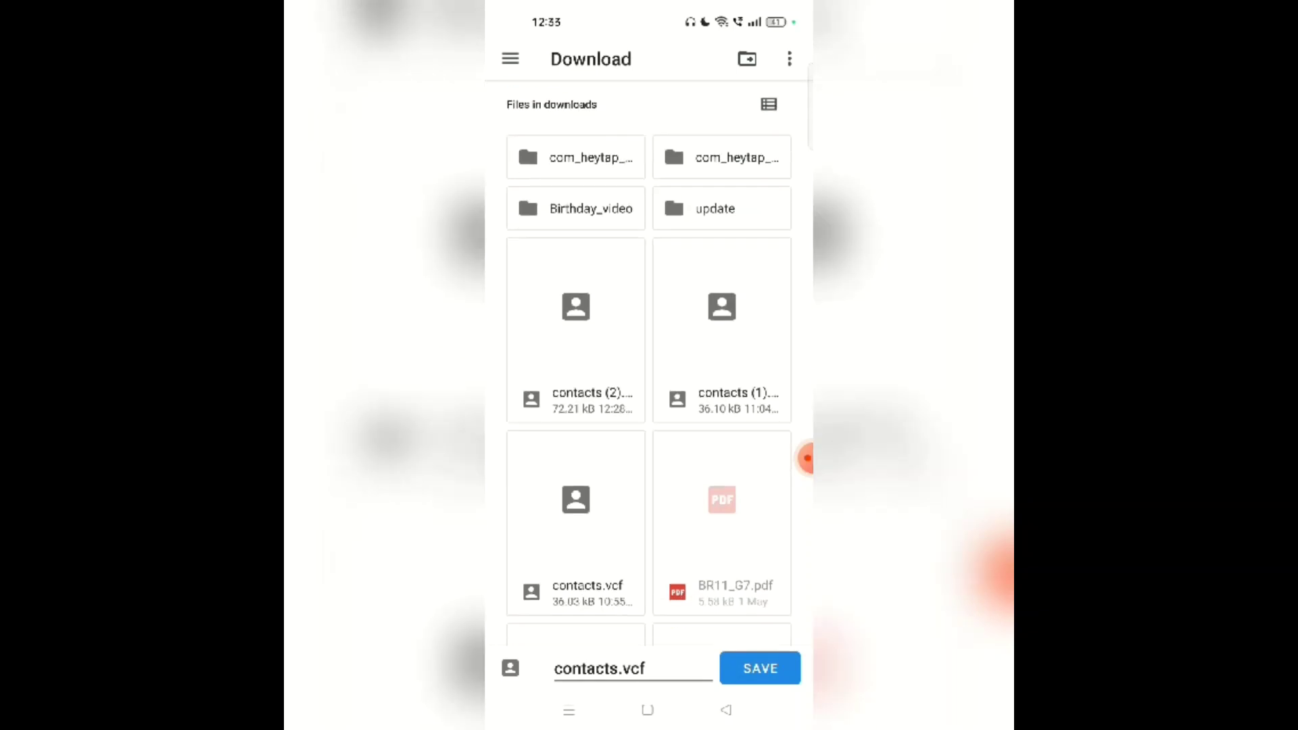
{"action": "scroll", "coordinate": [649, 407], "scroll_direction": "up", "scroll_amount": 1}
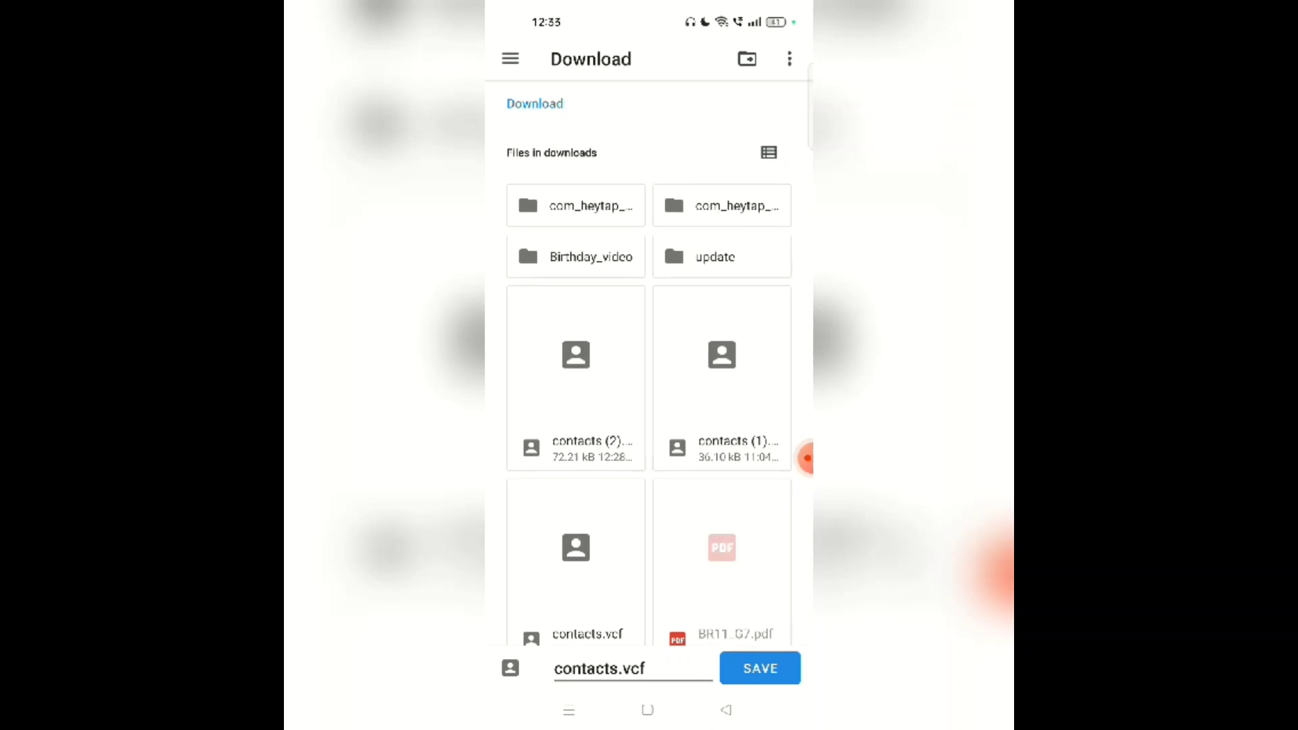
{"action": "left_click", "coordinate": [760, 668]}
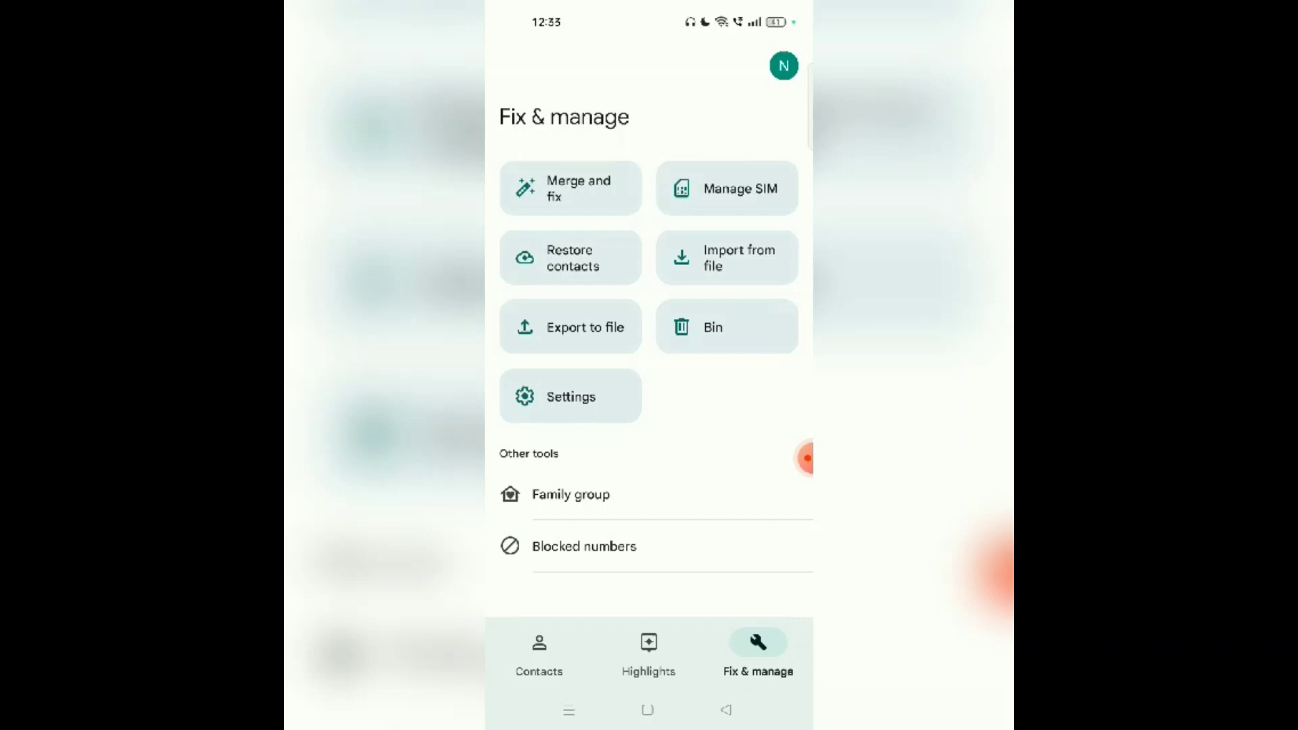
- Import contacts (3).vcf from Download into the selected target account
{"action": "left_click", "coordinate": [727, 258]}
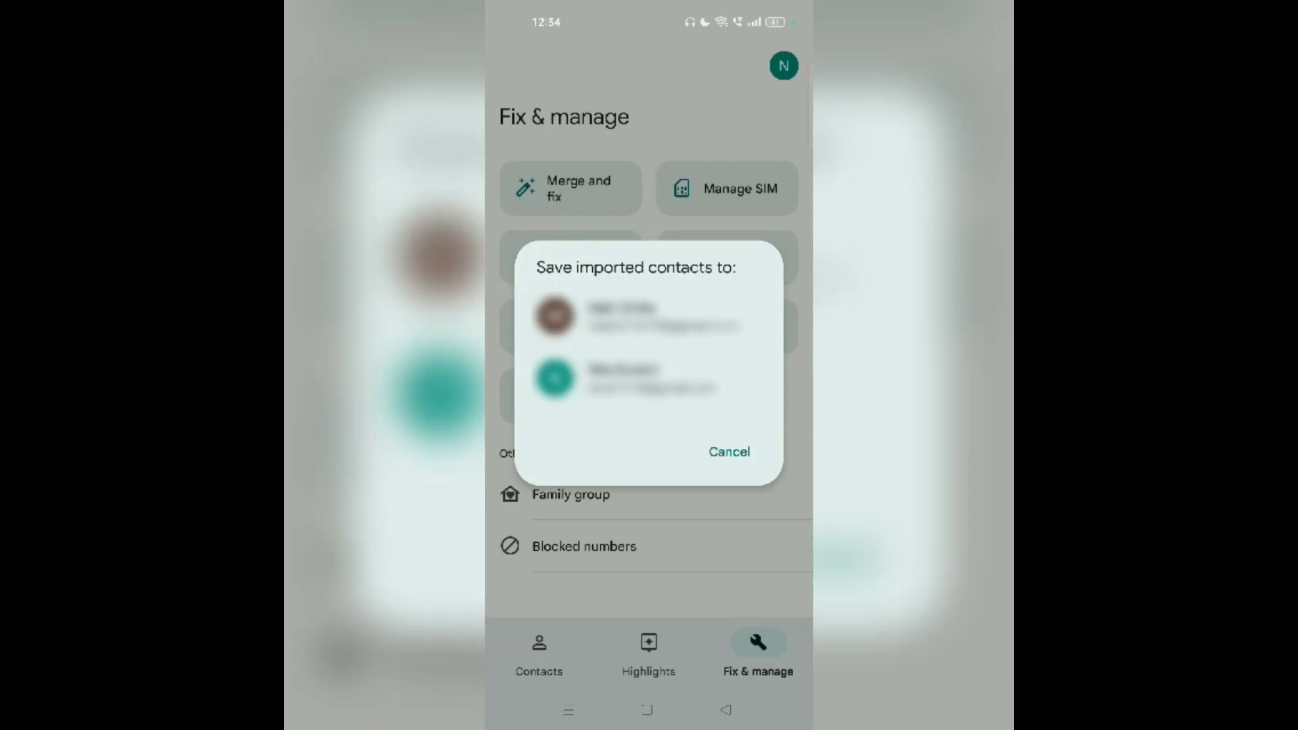
{"action": "left_click", "coordinate": [630, 316]}
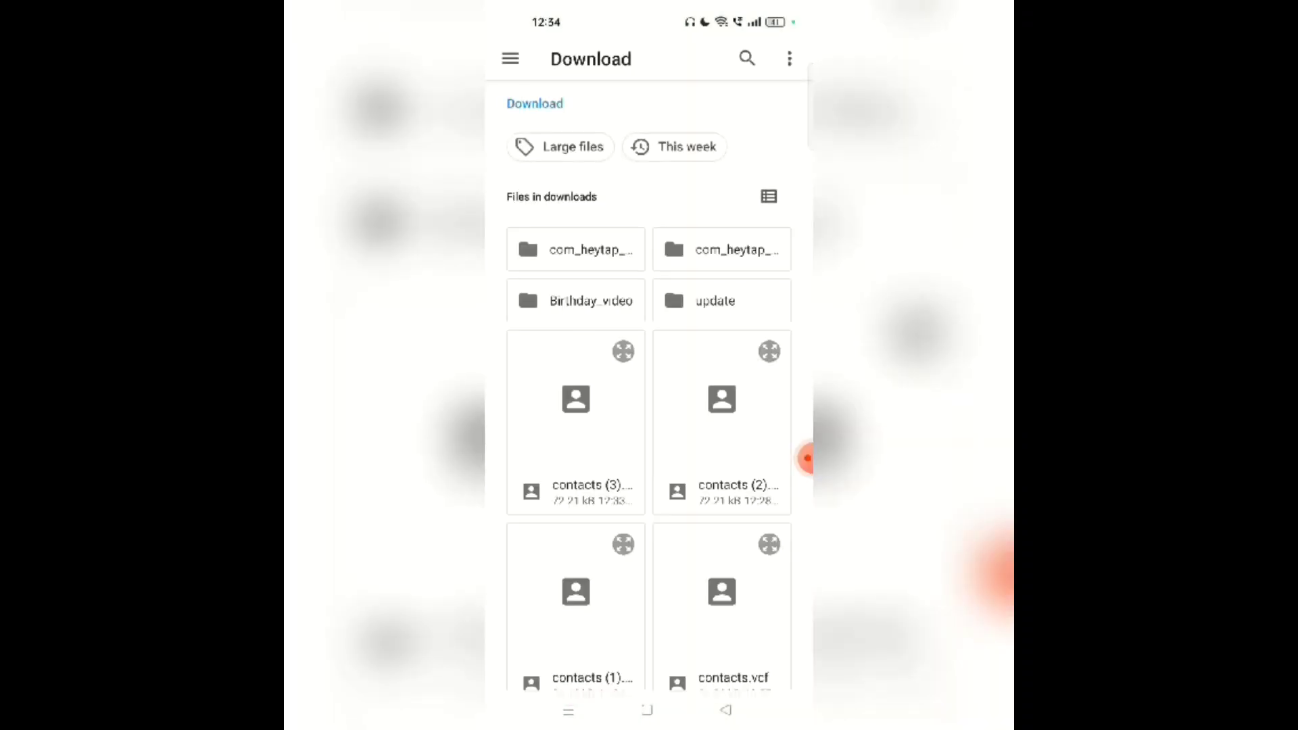
{"action": "scroll", "coordinate": [649, 304], "scroll_direction": "down", "scroll_amount": 2}
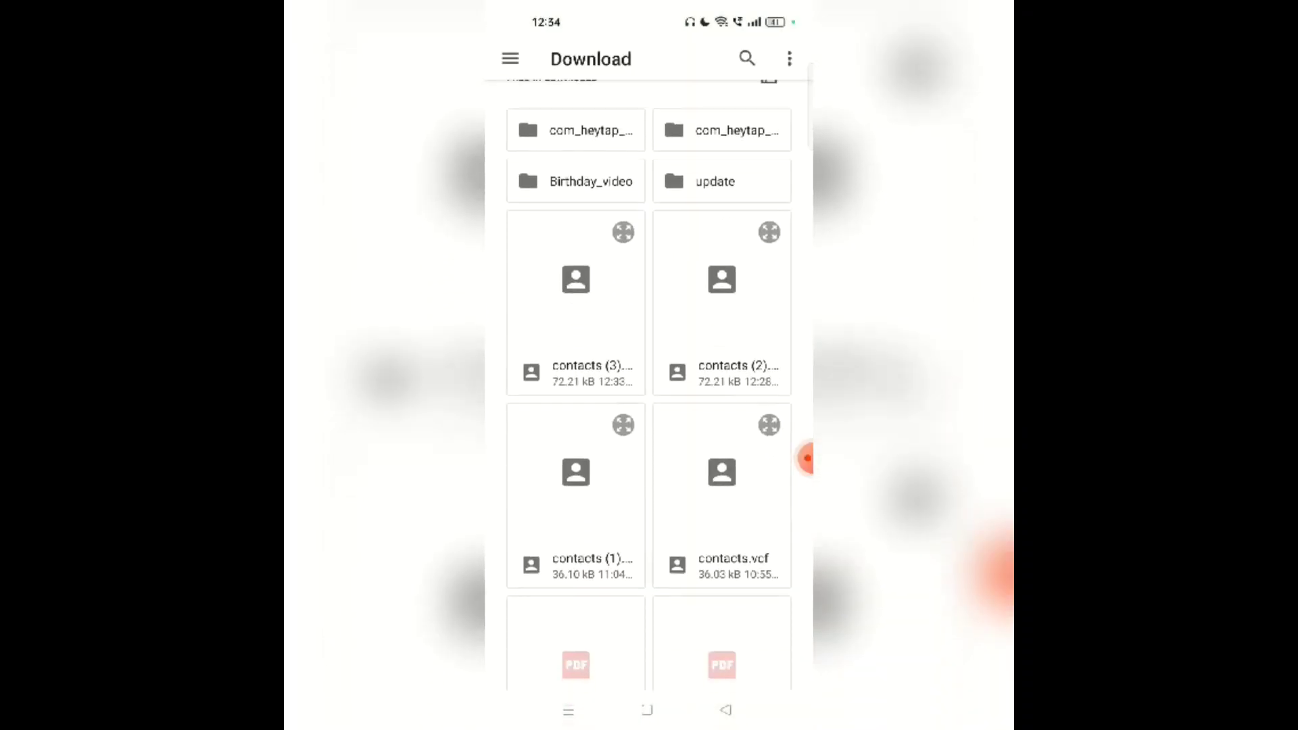
{"action": "scroll", "coordinate": [649, 406], "scroll_direction": "up", "scroll_amount": 3}
{"action": "scroll", "coordinate": [649, 406], "scroll_direction": "down", "scroll_amount": 1}
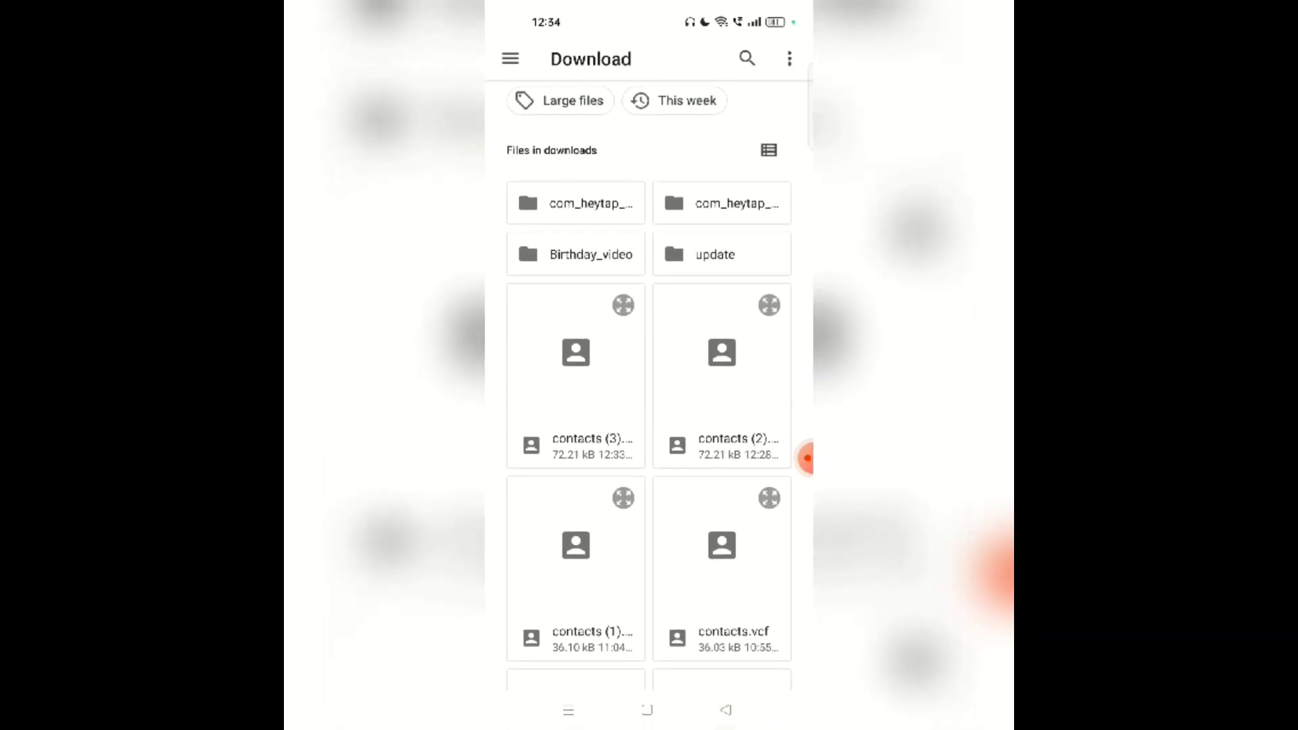
{"action": "left_click", "coordinate": [574, 376]}
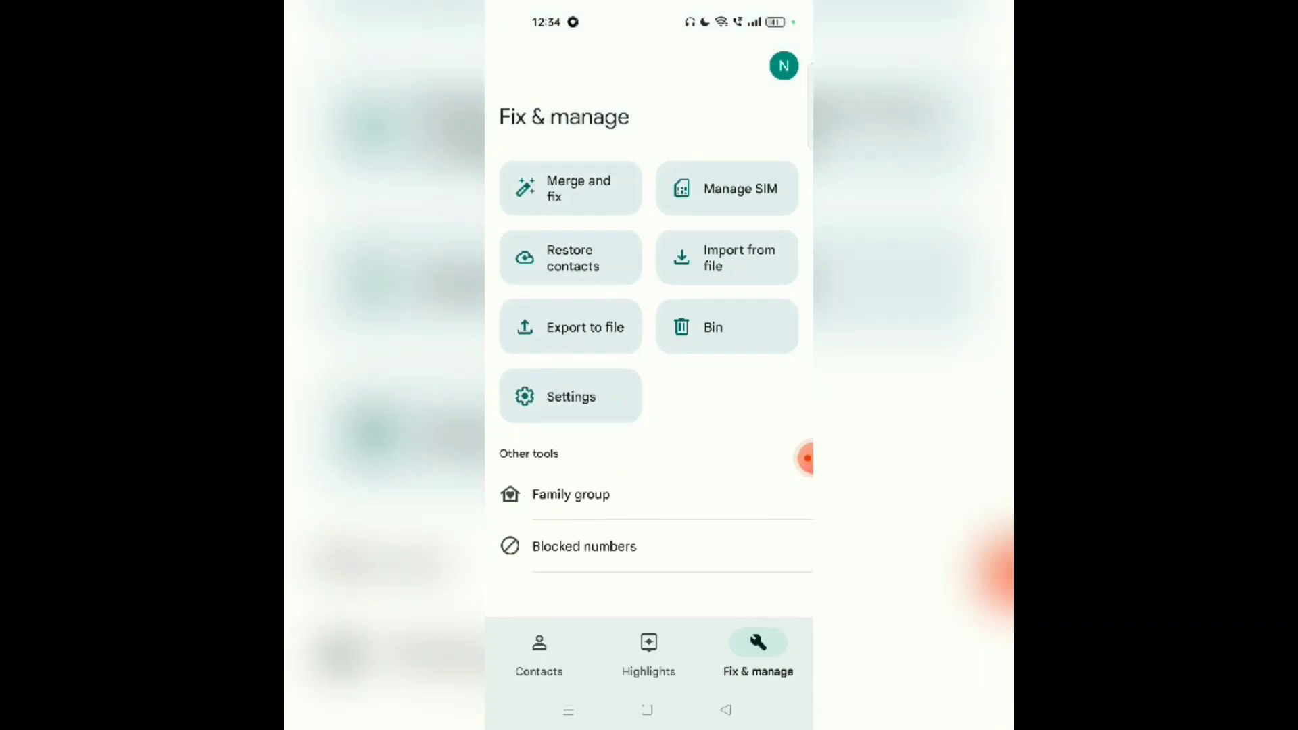
- Go back to the Android home screen from Contacts
{"action": "left_click", "coordinate": [646, 709]}
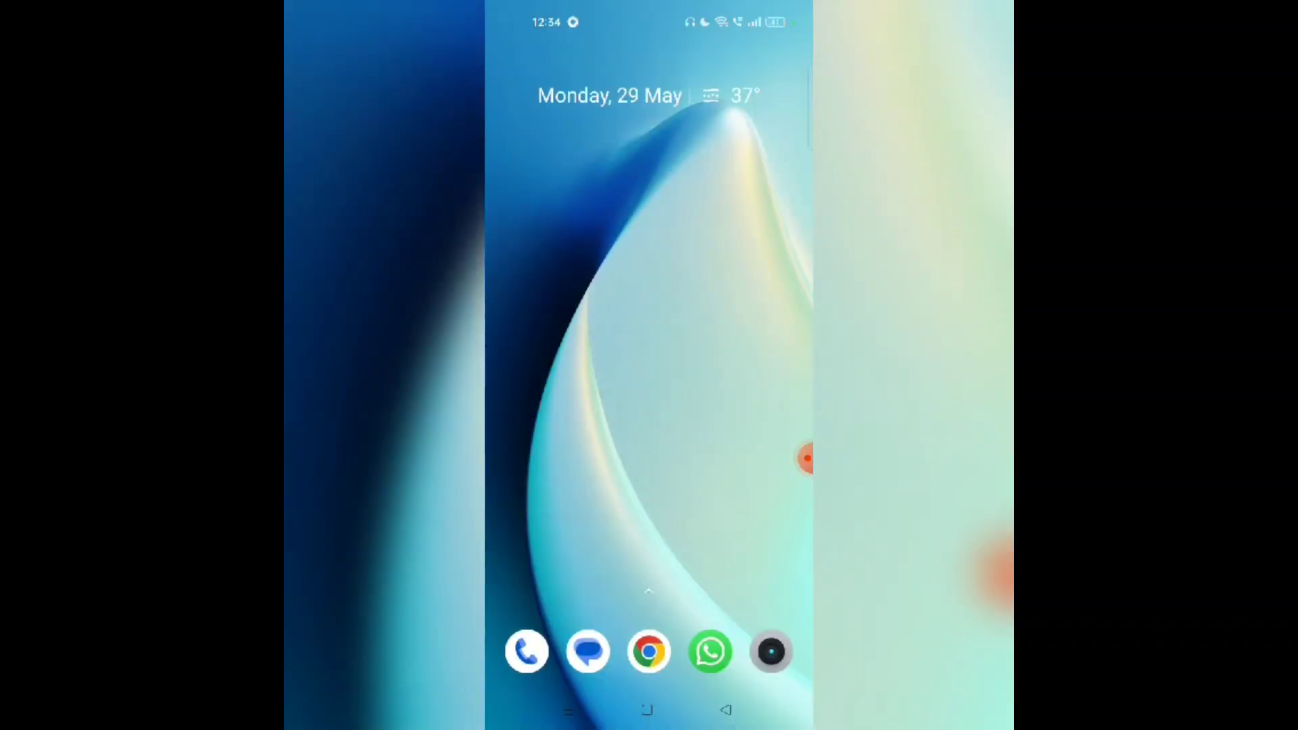